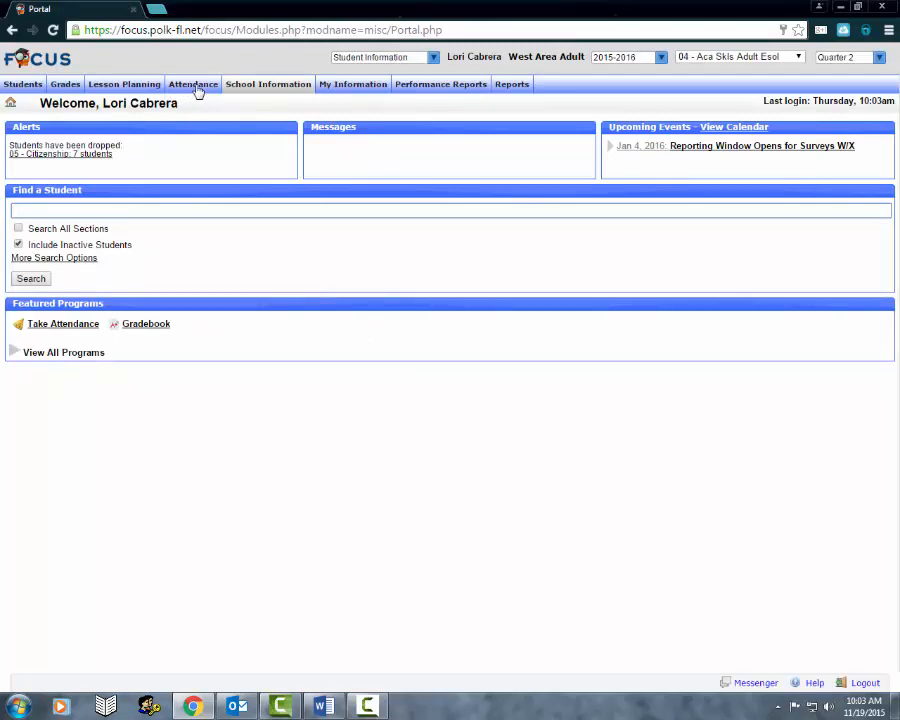
Step: Take today's attendance for the 04 - Aca Skls Adult Esol section with the second student marked Excused Absent, and save it
{"action": "left_click", "coordinate": [198, 88]}
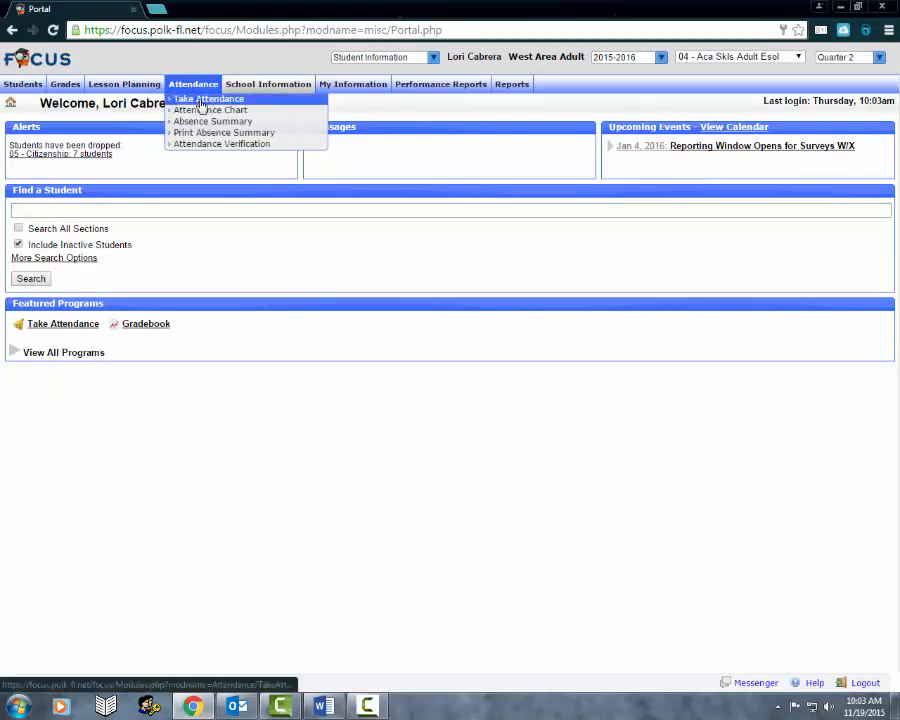
{"action": "left_click", "coordinate": [208, 100]}
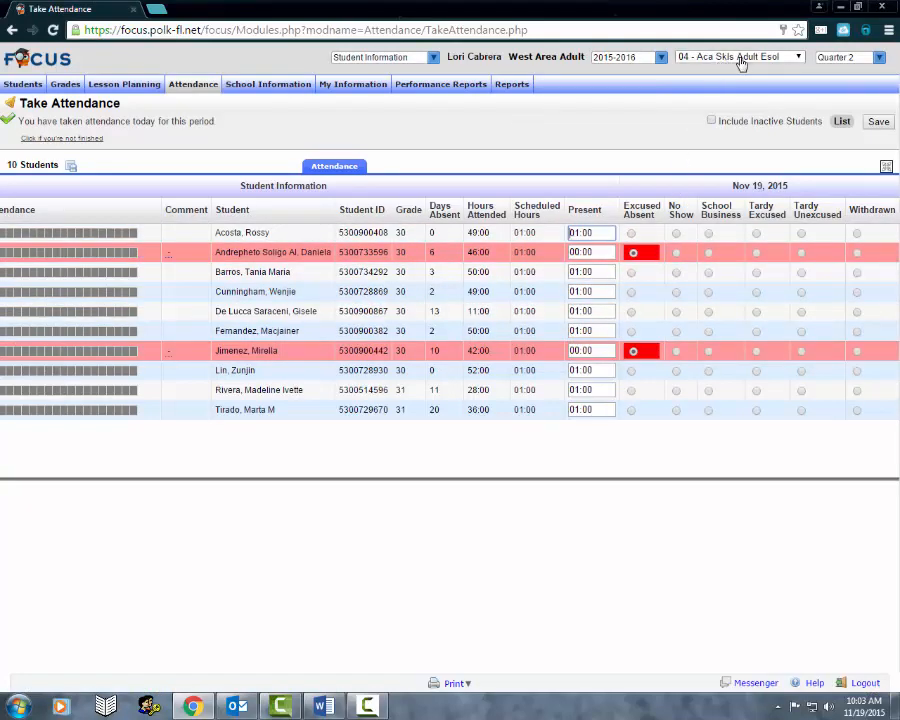
{"action": "left_click", "coordinate": [741, 60]}
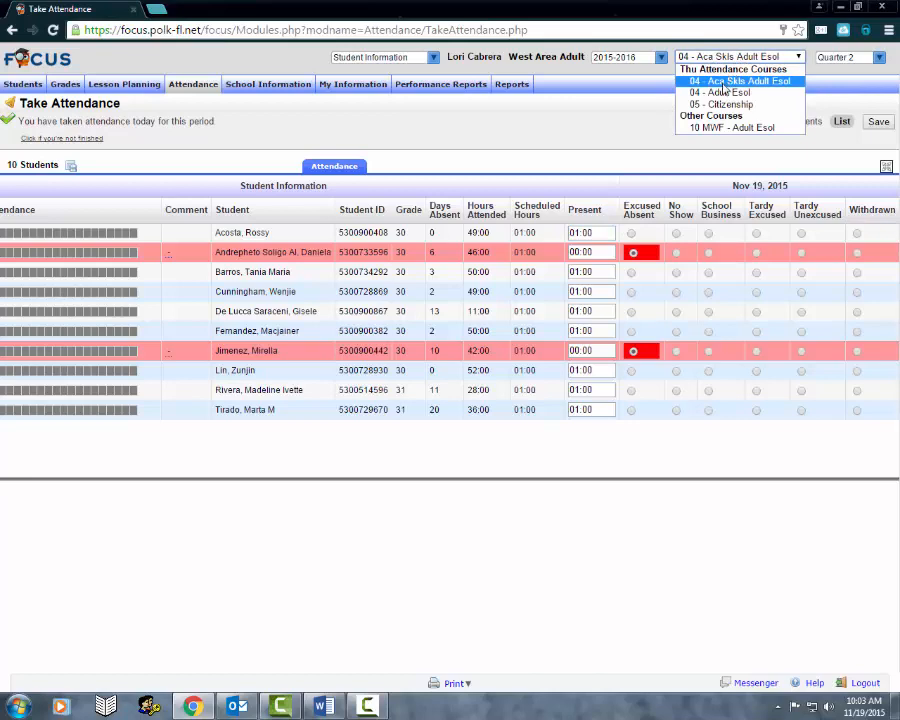
{"action": "left_click", "coordinate": [722, 82]}
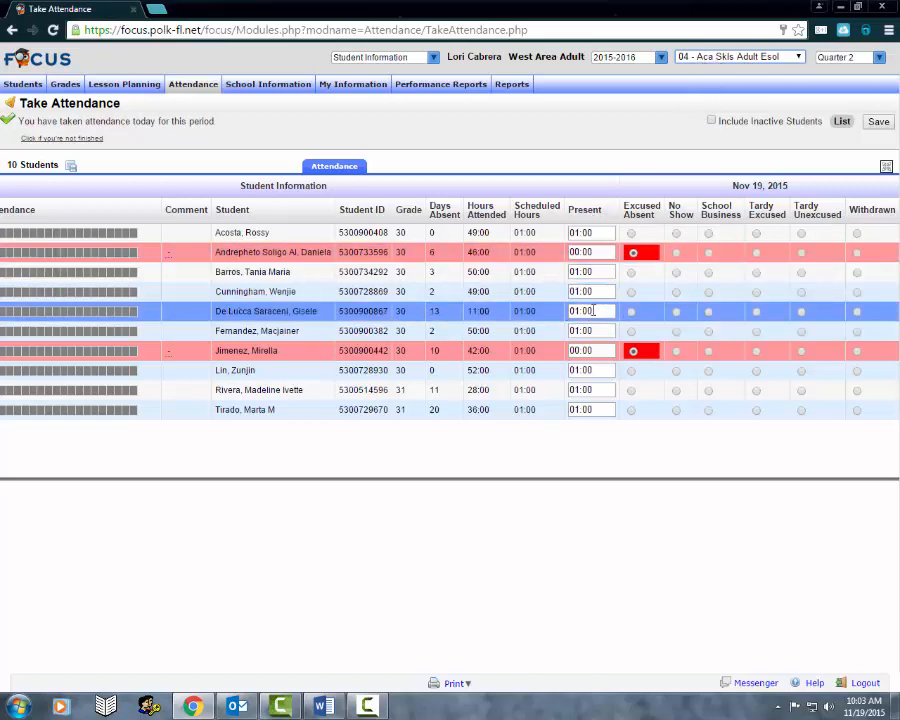
{"action": "left_click", "coordinate": [633, 254]}
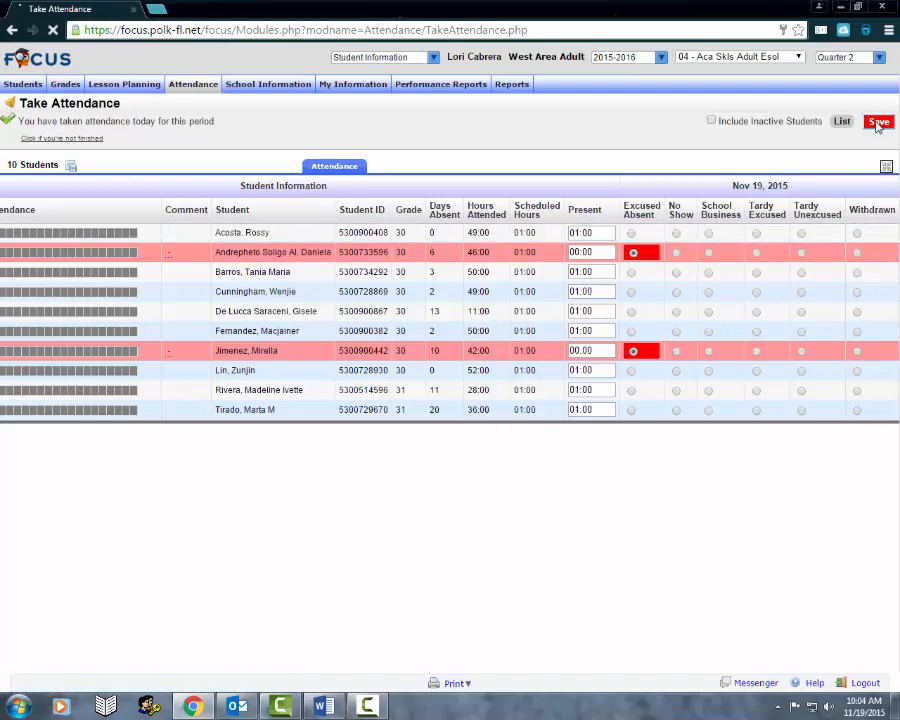
{"action": "left_click", "coordinate": [878, 122]}
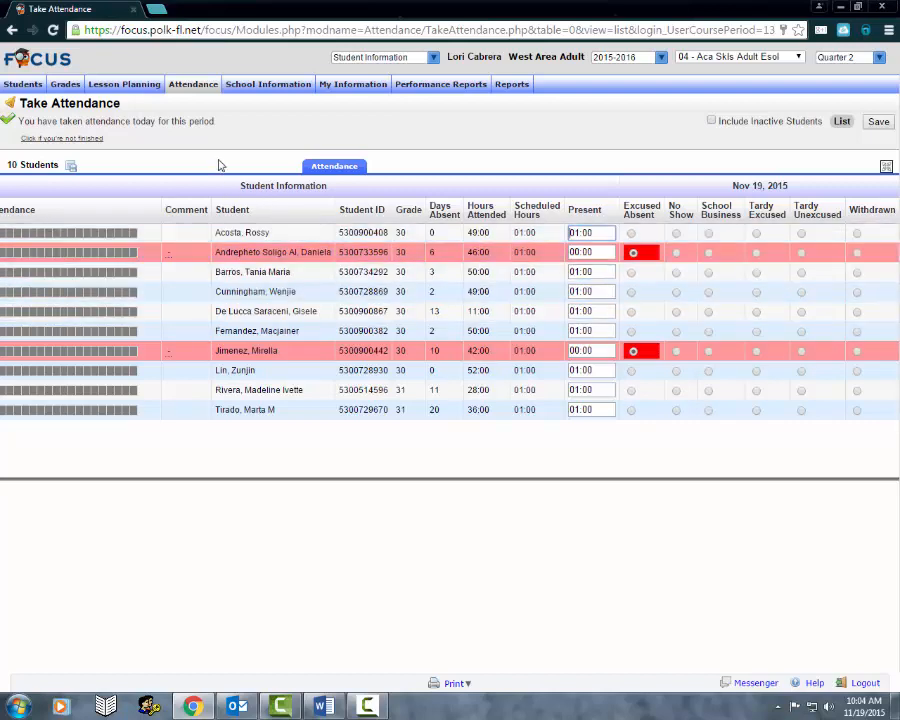
Step: Open the Attendance Chart and update its report timeframe to 10/01/2015 through 10/30/2015
{"action": "left_click", "coordinate": [190, 107]}
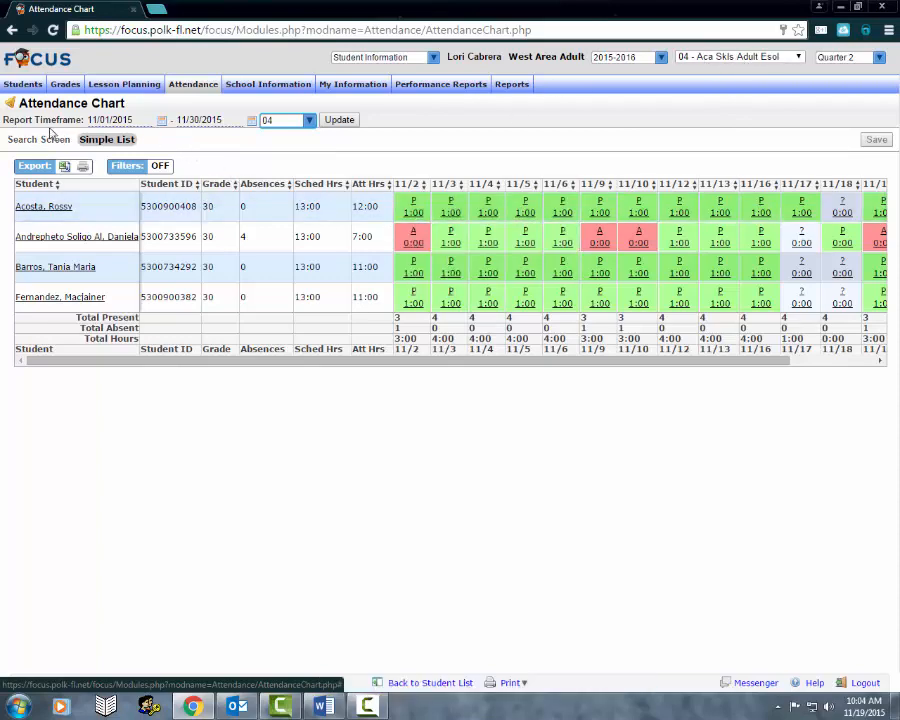
{"action": "left_click", "coordinate": [162, 121]}
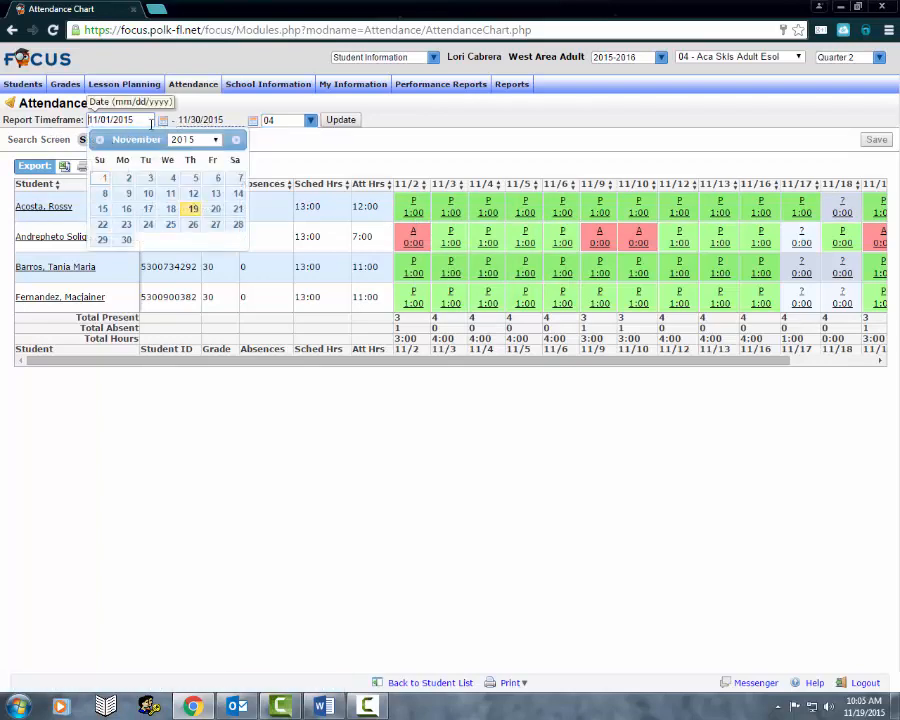
{"action": "left_click", "coordinate": [99, 139]}
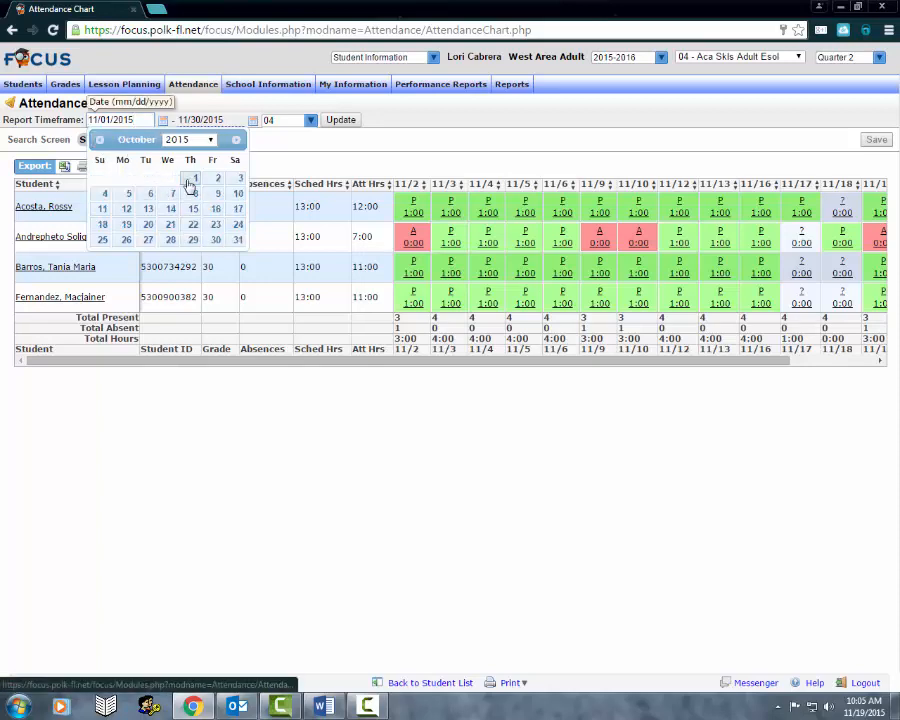
{"action": "left_click", "coordinate": [192, 179]}
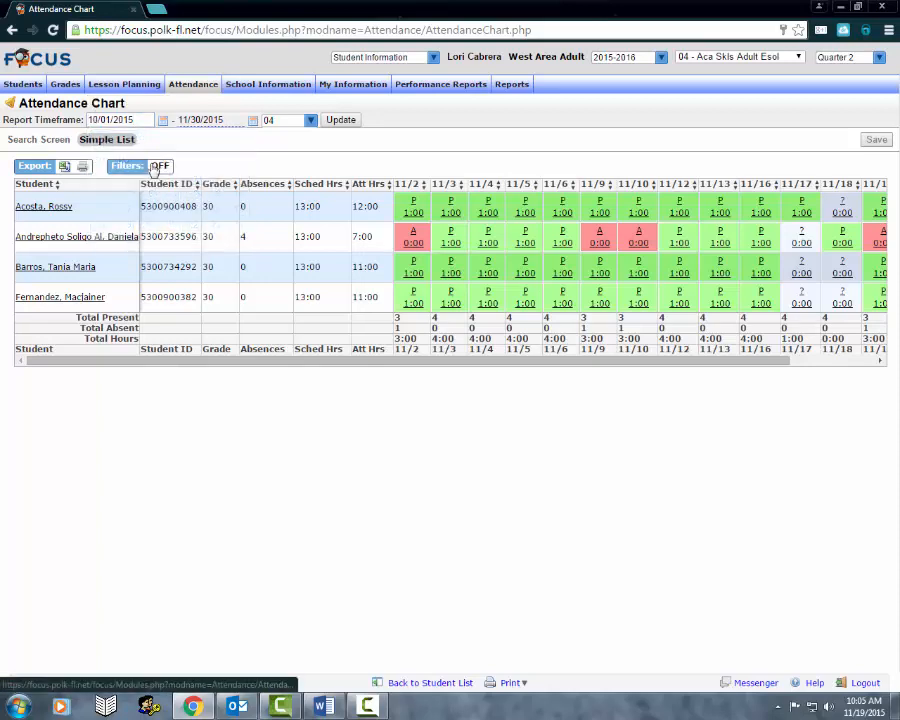
{"action": "left_click", "coordinate": [253, 121]}
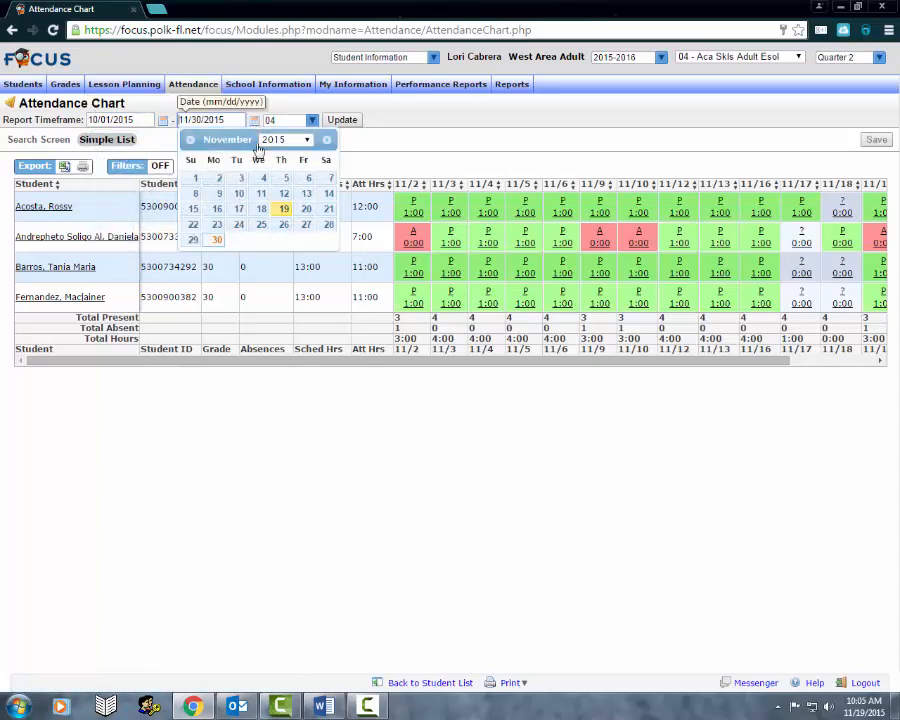
{"action": "left_click", "coordinate": [191, 140]}
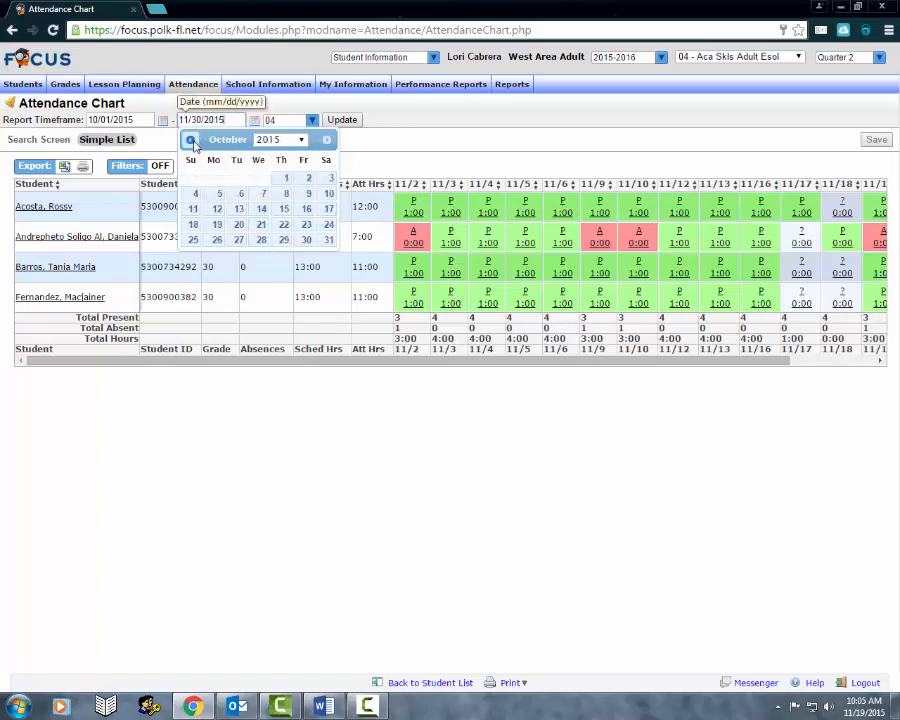
{"action": "left_click", "coordinate": [306, 240]}
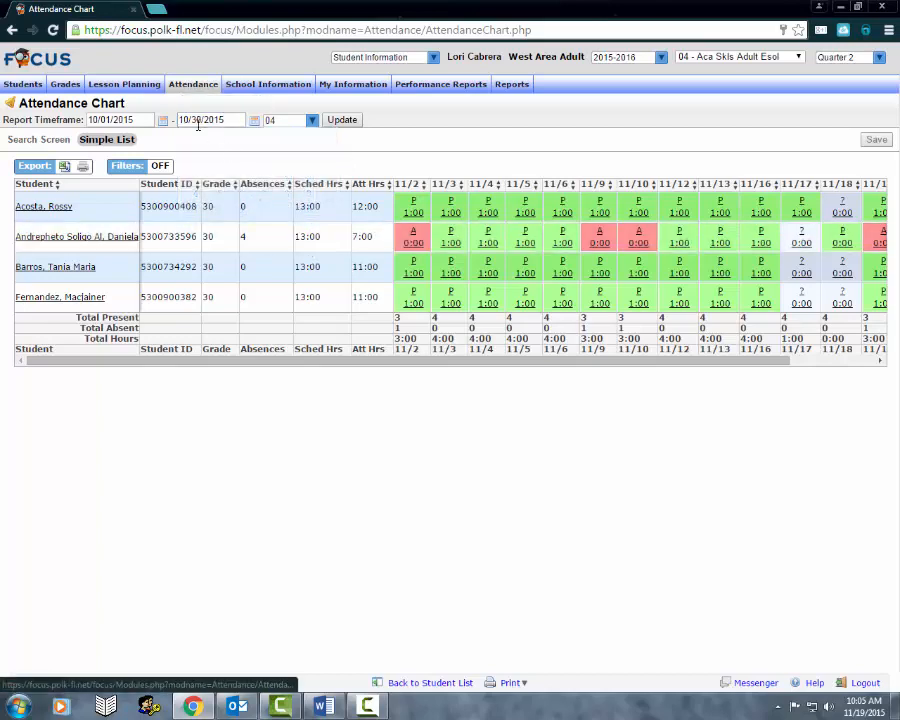
{"action": "left_click", "coordinate": [342, 121]}
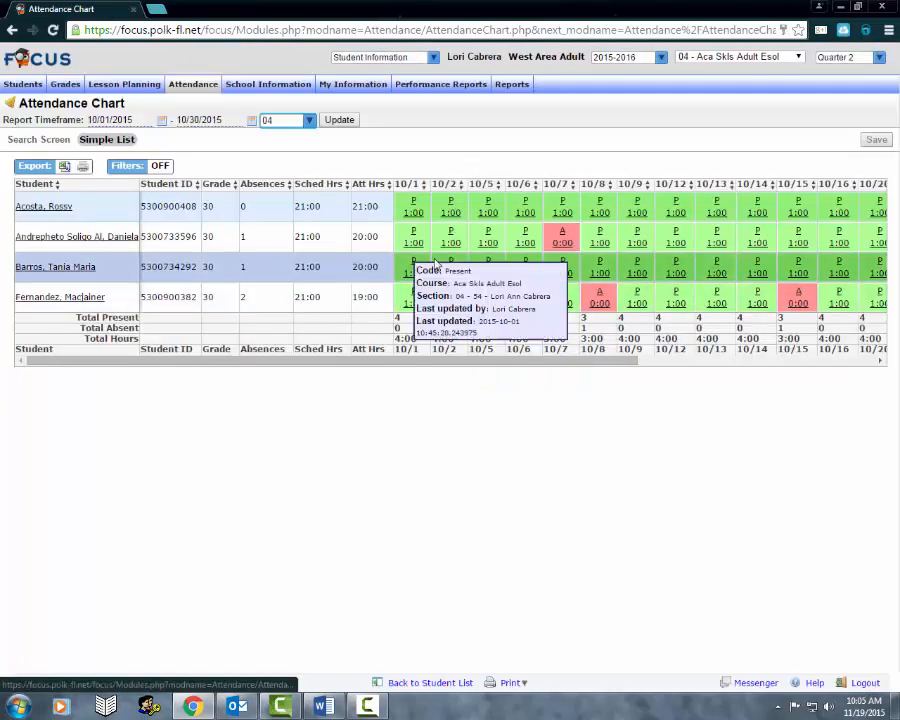
Step: Bring up the code choices for the third student's 10/28 attendance, keep code A, and save the chart
{"action": "left_click_drag", "start_coordinate": [402, 367], "coordinate": [671, 375]}
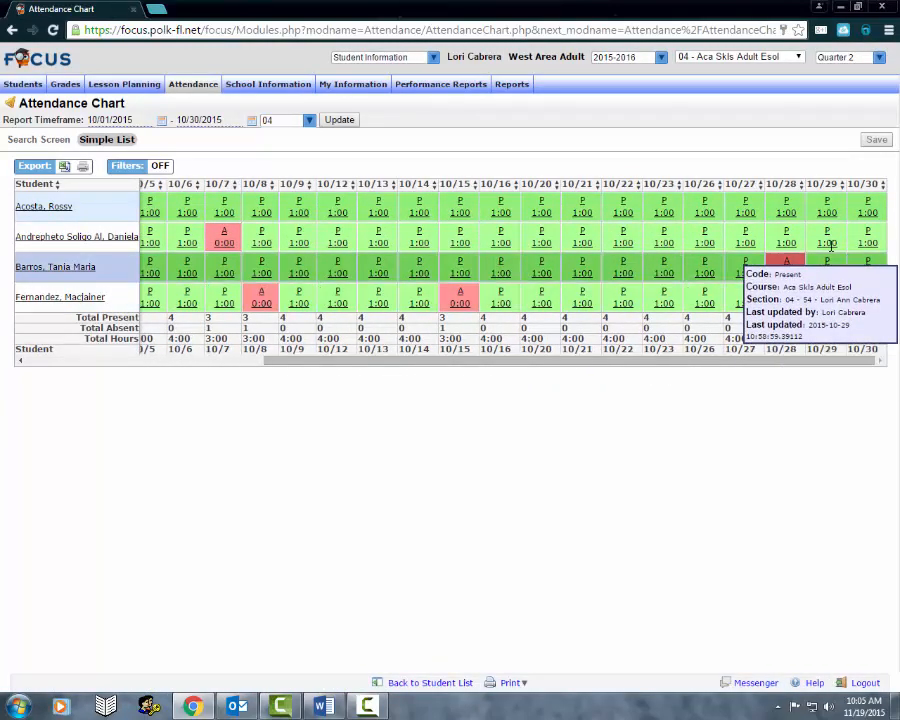
{"action": "left_click", "coordinate": [793, 263]}
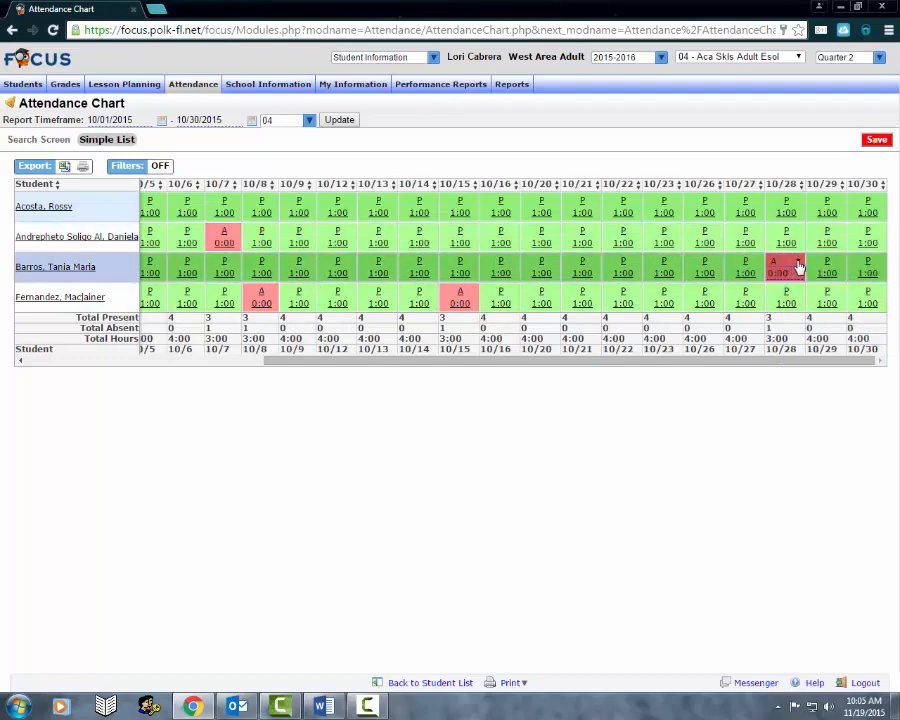
{"action": "left_click", "coordinate": [799, 265]}
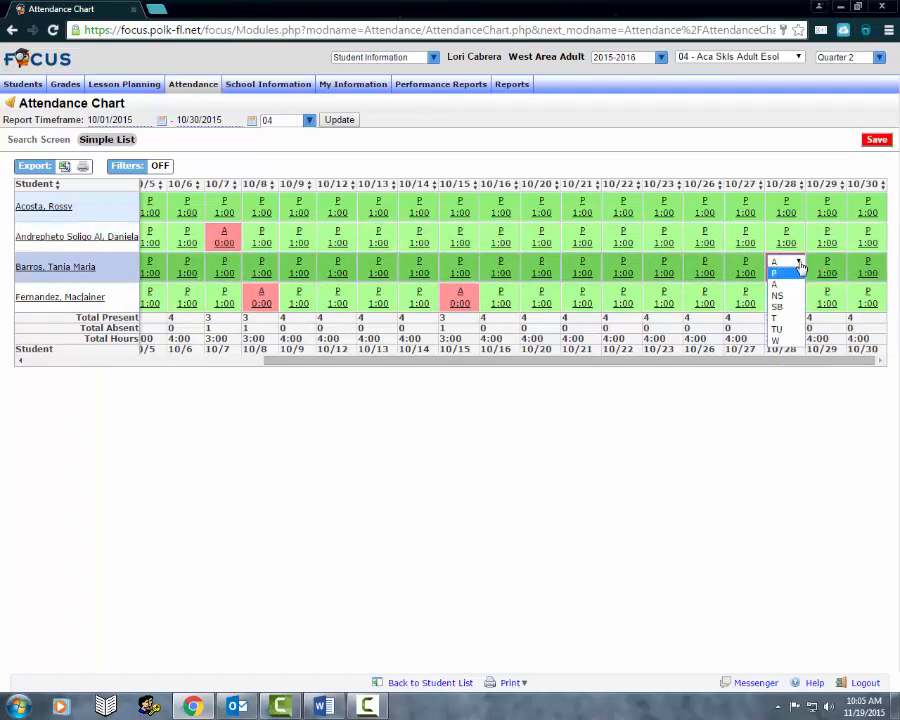
{"action": "left_click", "coordinate": [801, 264]}
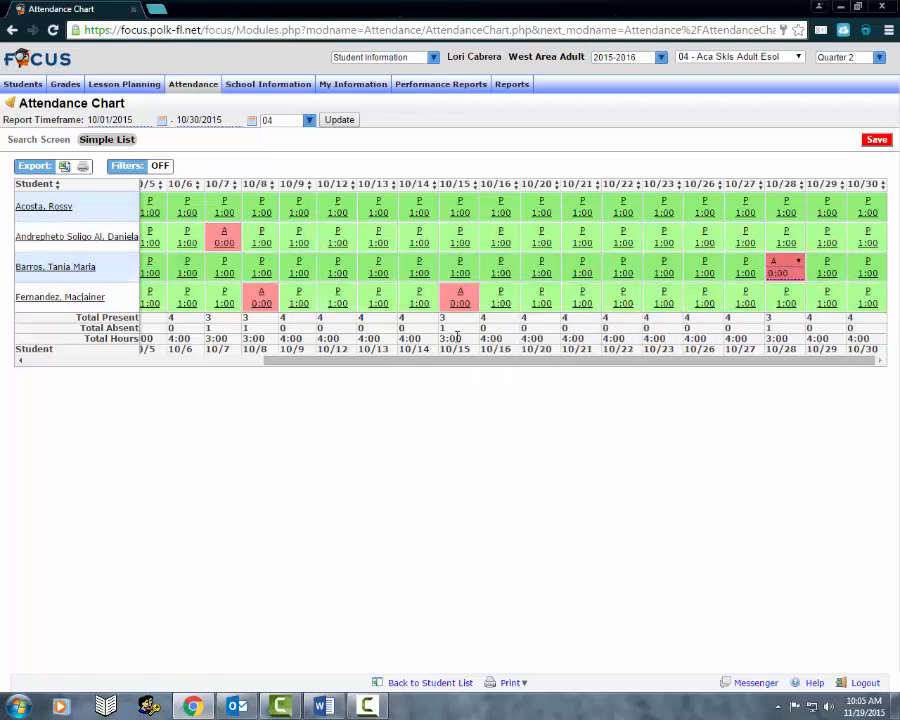
{"action": "left_click_drag", "start_coordinate": [435, 363], "coordinate": [592, 332]}
{"action": "left_click", "coordinate": [877, 140]}
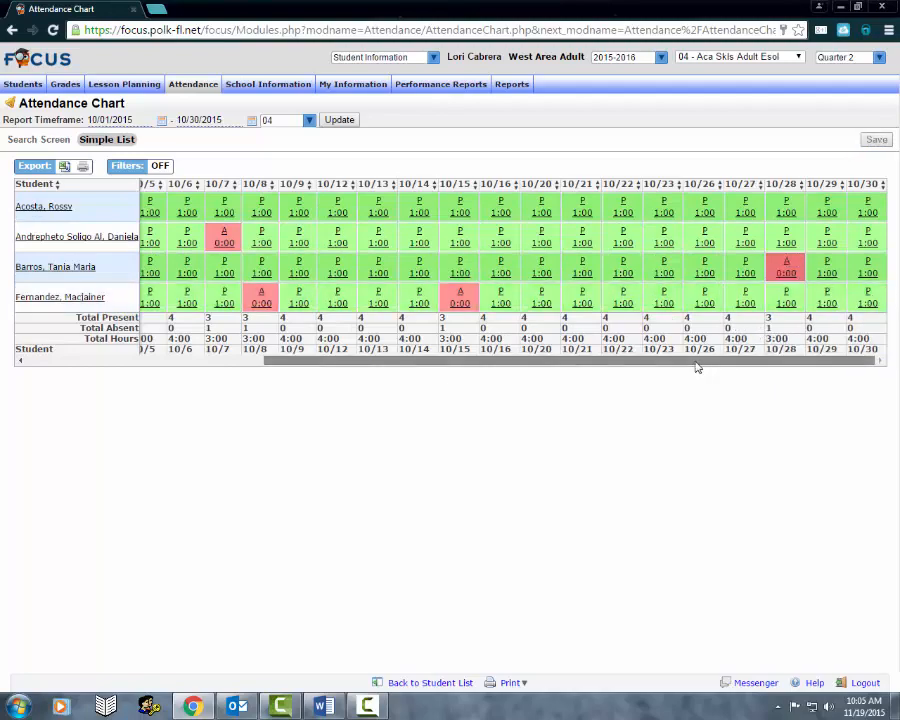
{"action": "left_click_drag", "start_coordinate": [697, 364], "coordinate": [766, 357]}
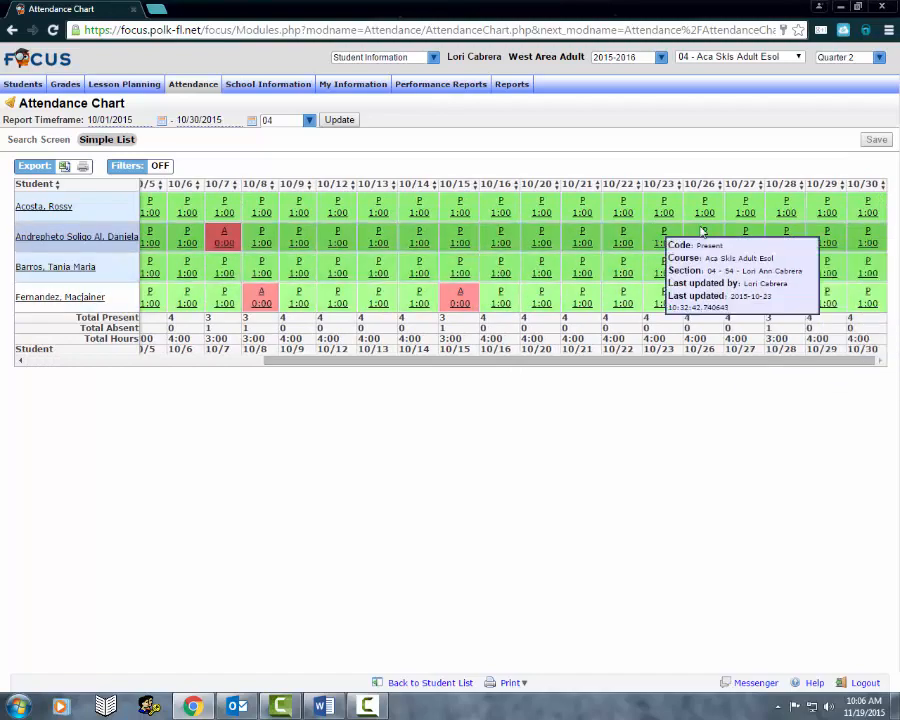
Step: Reopen the Attendance Chart for the 04 section with its default timeframe
{"action": "left_click", "coordinate": [193, 84]}
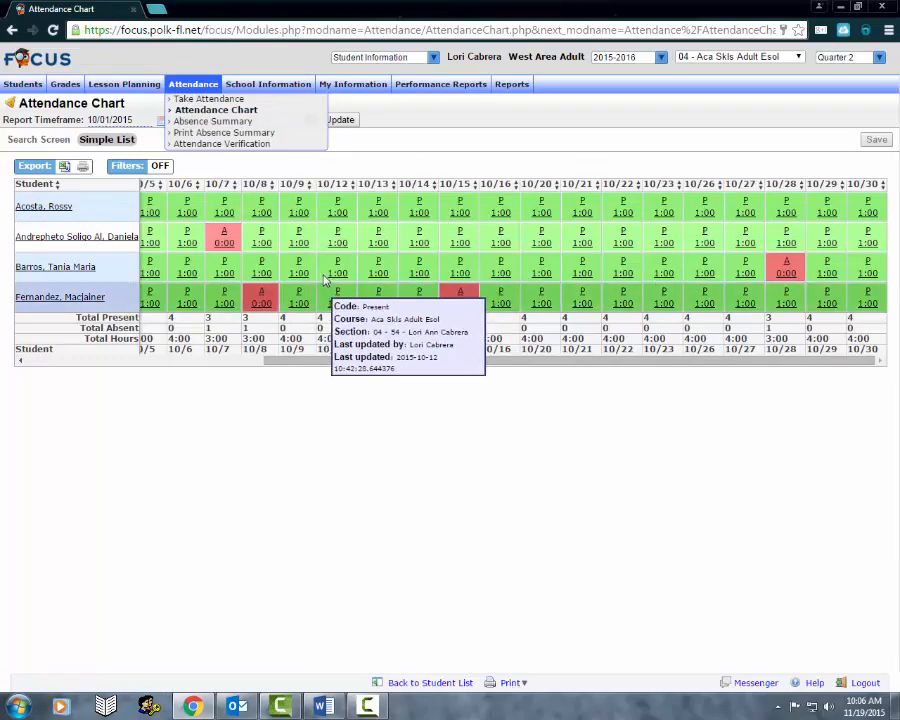
{"action": "left_click", "coordinate": [211, 89]}
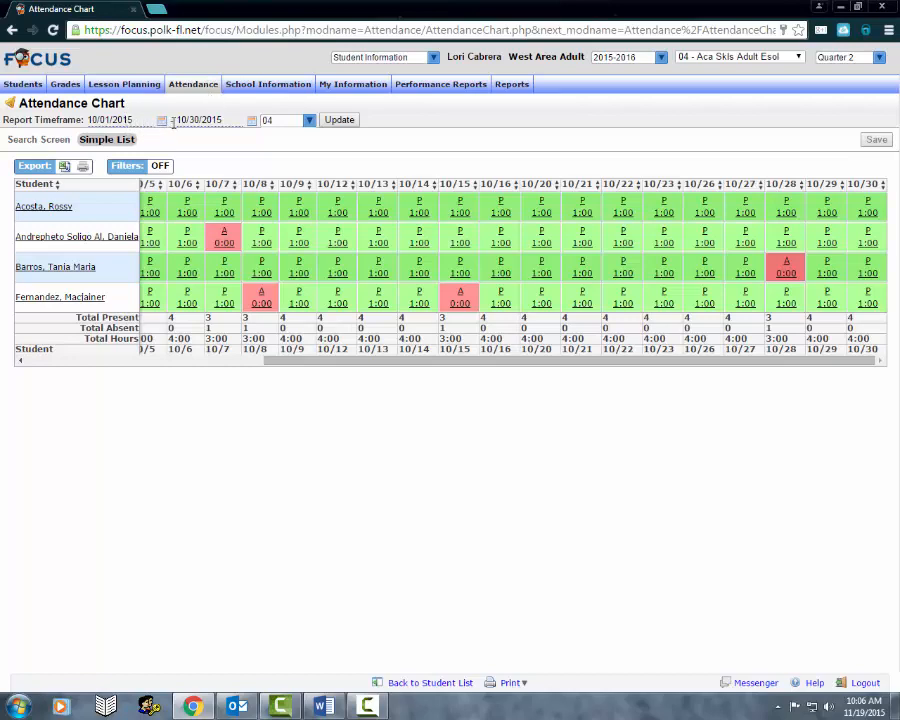
{"action": "double_click", "coordinate": [196, 89]}
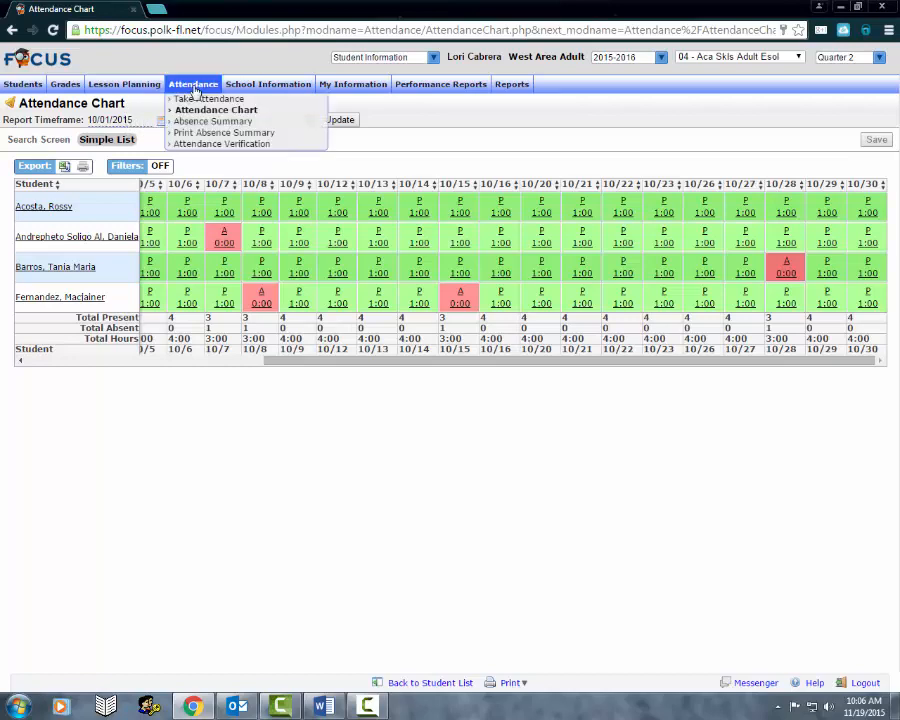
{"action": "left_click", "coordinate": [196, 89]}
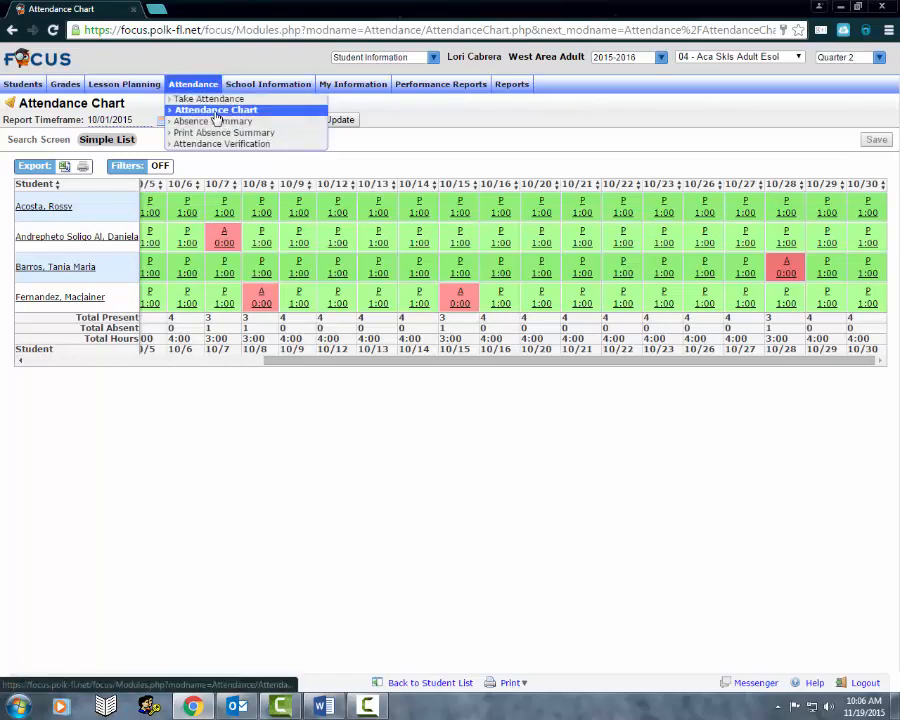
{"action": "left_click", "coordinate": [220, 120]}
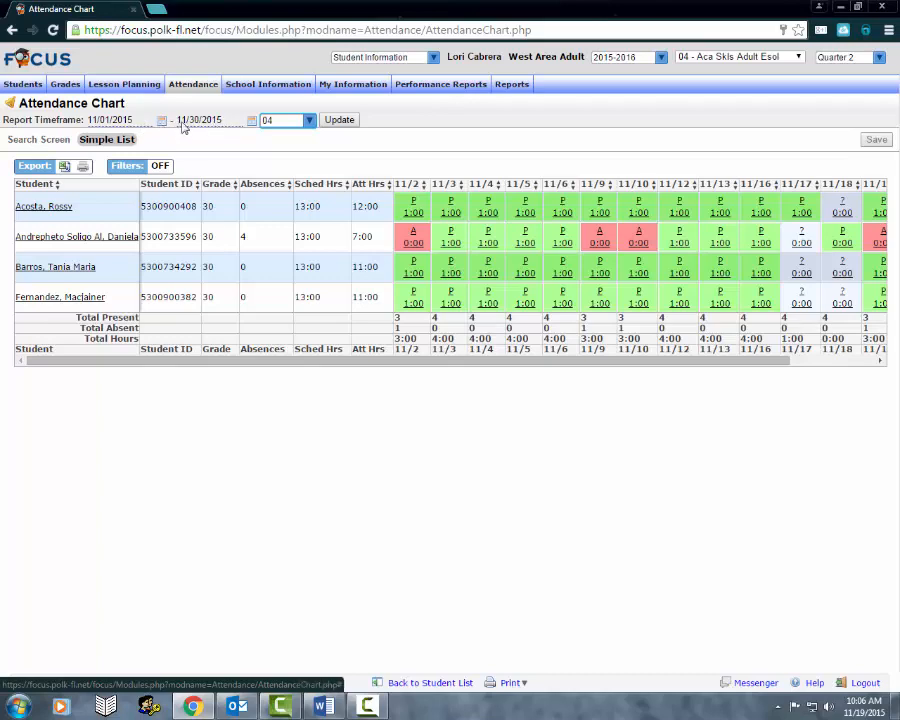
Step: Set the chart's report start date to 10/01/2015 and end date to 10/30/2015, and update the chart
{"action": "left_click", "coordinate": [161, 120]}
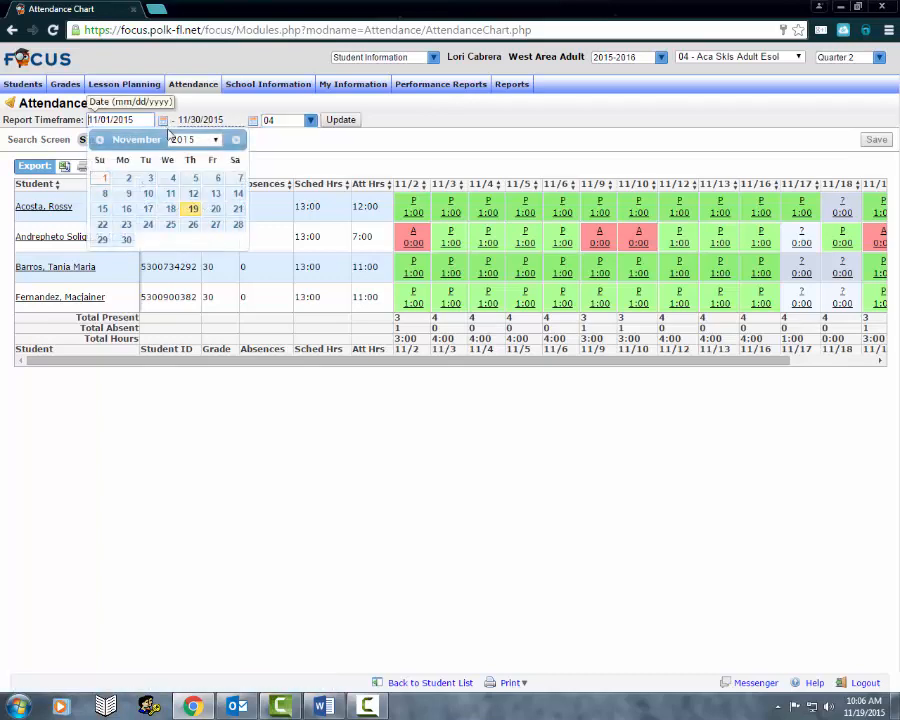
{"action": "left_click", "coordinate": [100, 141]}
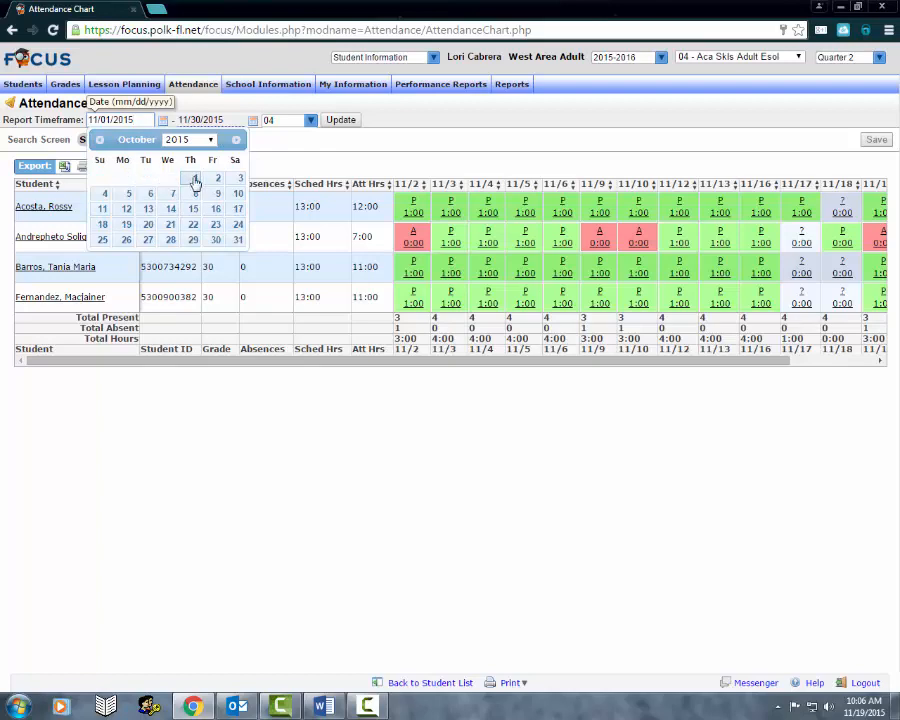
{"action": "left_click", "coordinate": [191, 177]}
{"action": "left_click", "coordinate": [228, 121]}
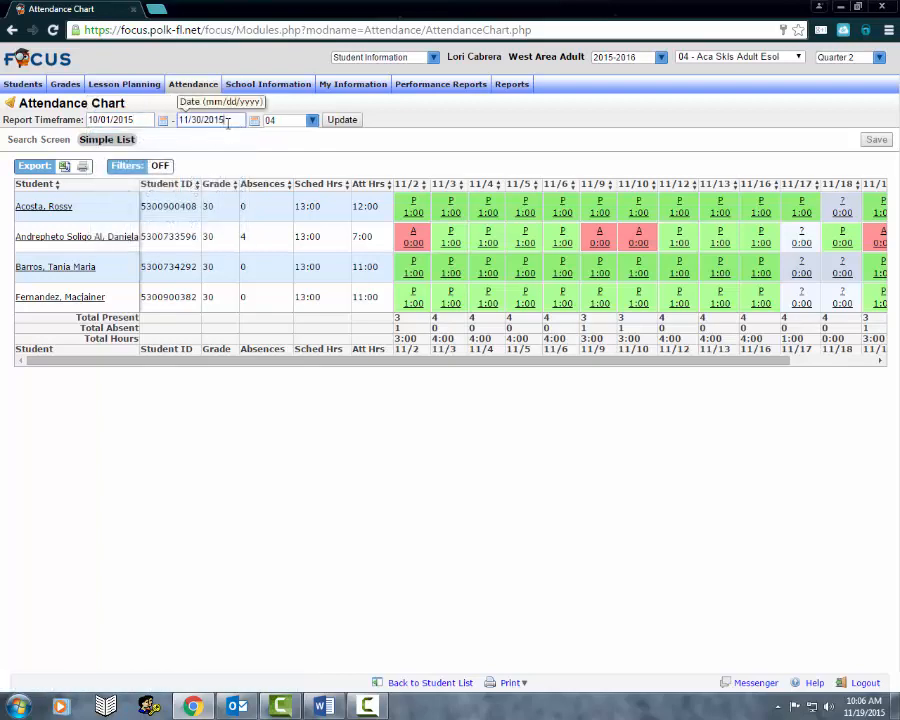
{"action": "left_click", "coordinate": [255, 120]}
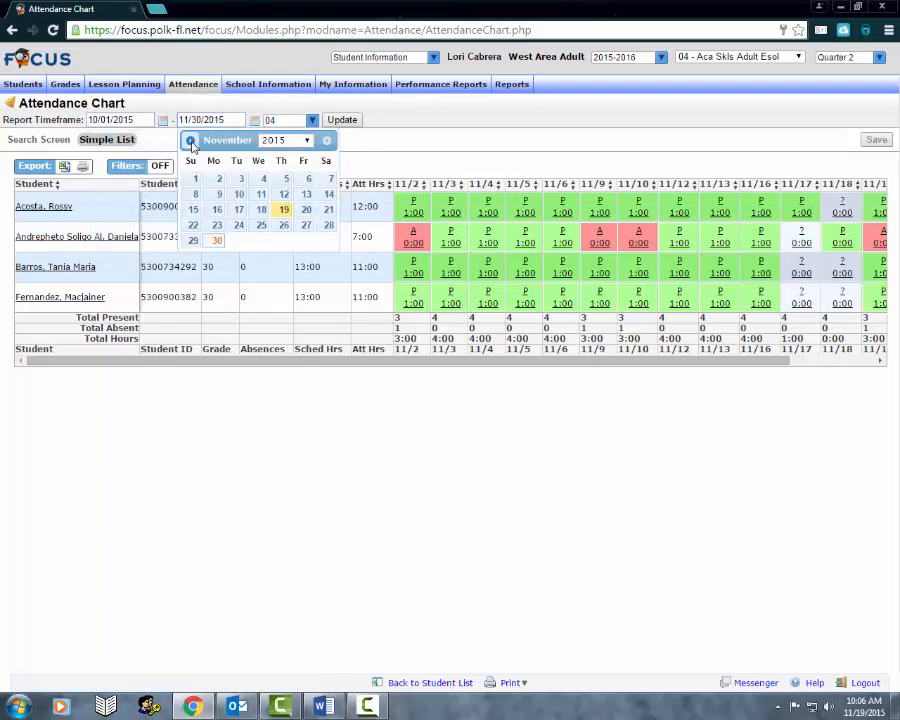
{"action": "left_click", "coordinate": [190, 140]}
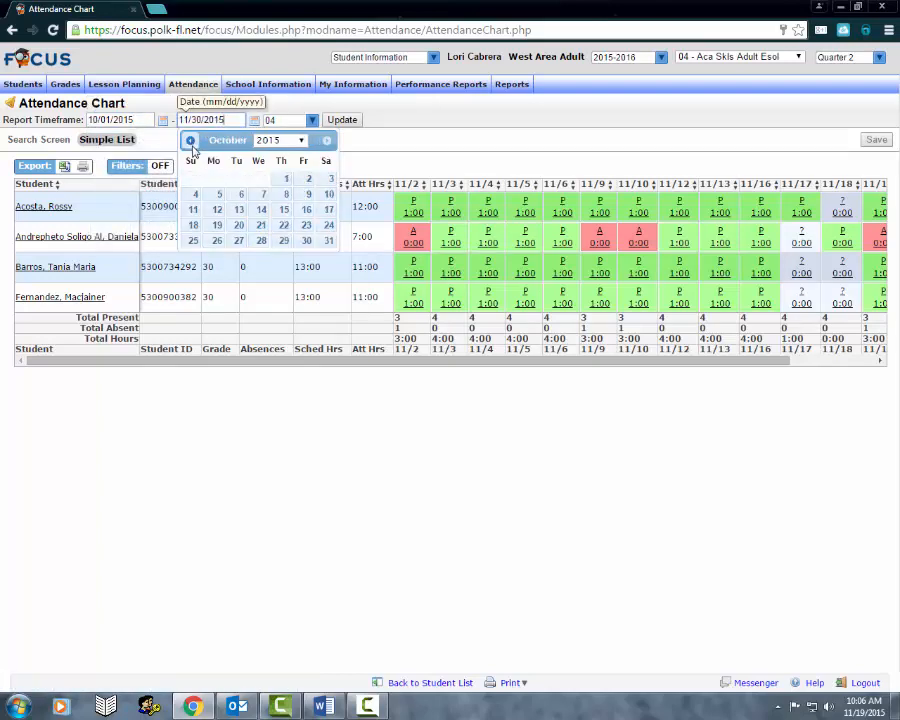
{"action": "left_click", "coordinate": [306, 240]}
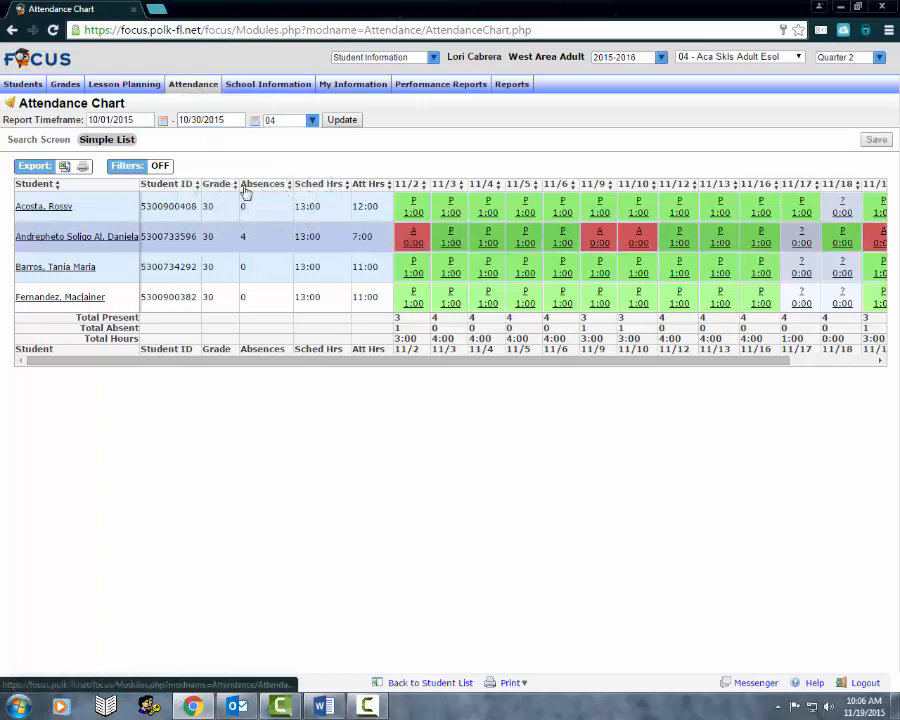
{"action": "left_click", "coordinate": [349, 124]}
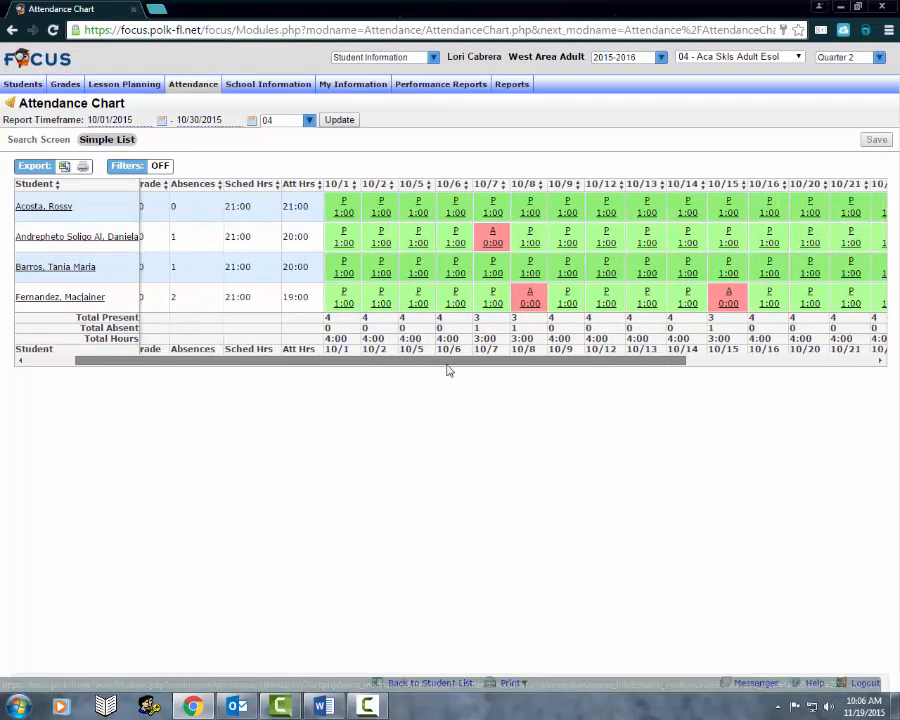
Step: Review the October attendance chart across its dates and print one portrait copy on the HP LaserJet P2035
{"action": "left_click_drag", "start_coordinate": [448, 368], "coordinate": [648, 355]}
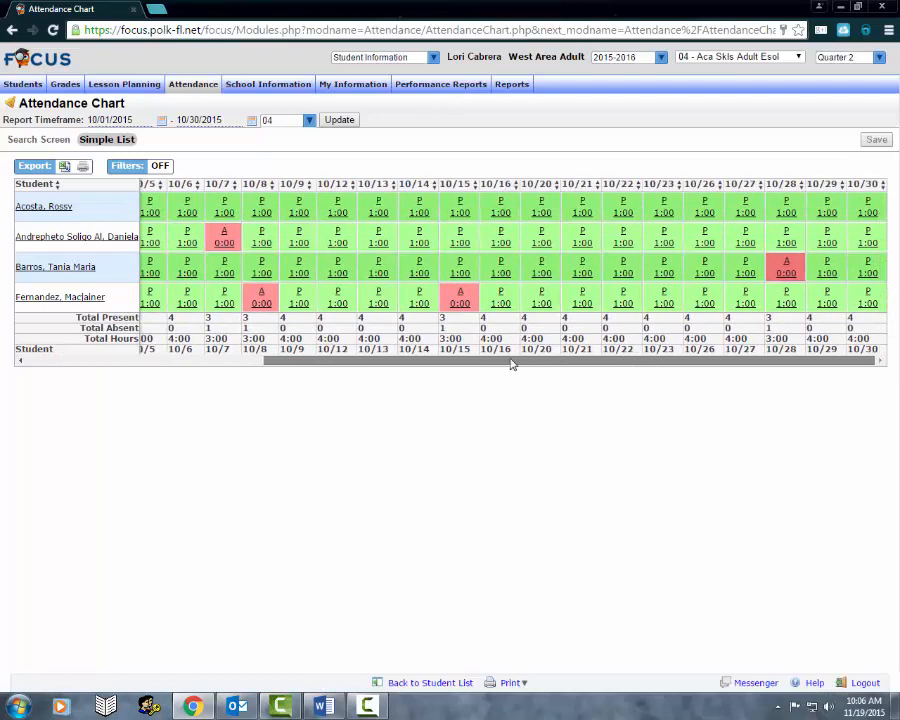
{"action": "left_click_drag", "start_coordinate": [511, 365], "coordinate": [414, 362]}
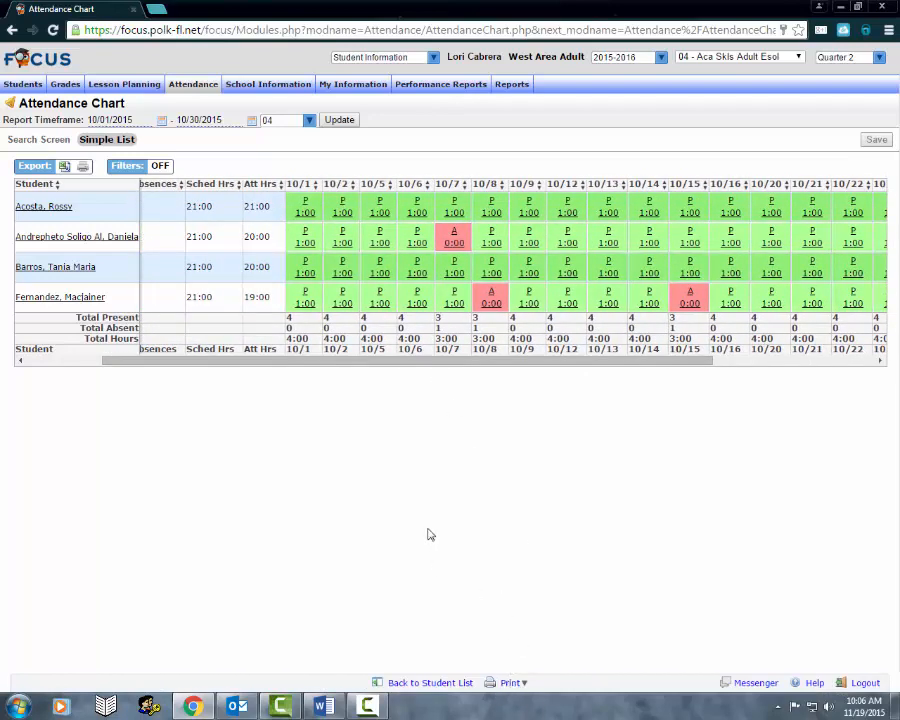
{"action": "left_click_drag", "start_coordinate": [245, 362], "coordinate": [130, 362]}
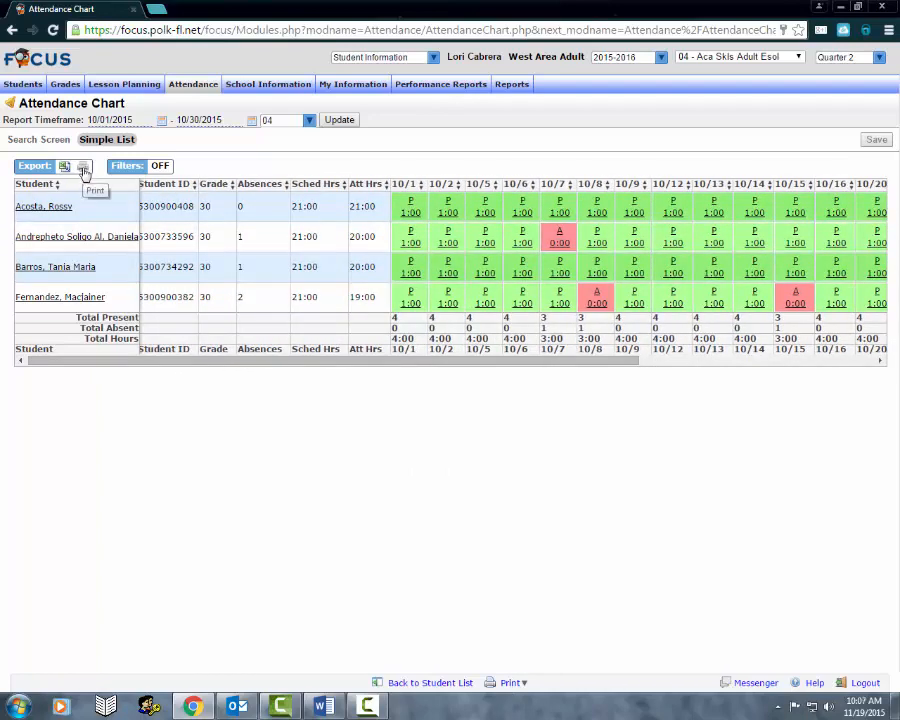
{"action": "left_click", "coordinate": [84, 170]}
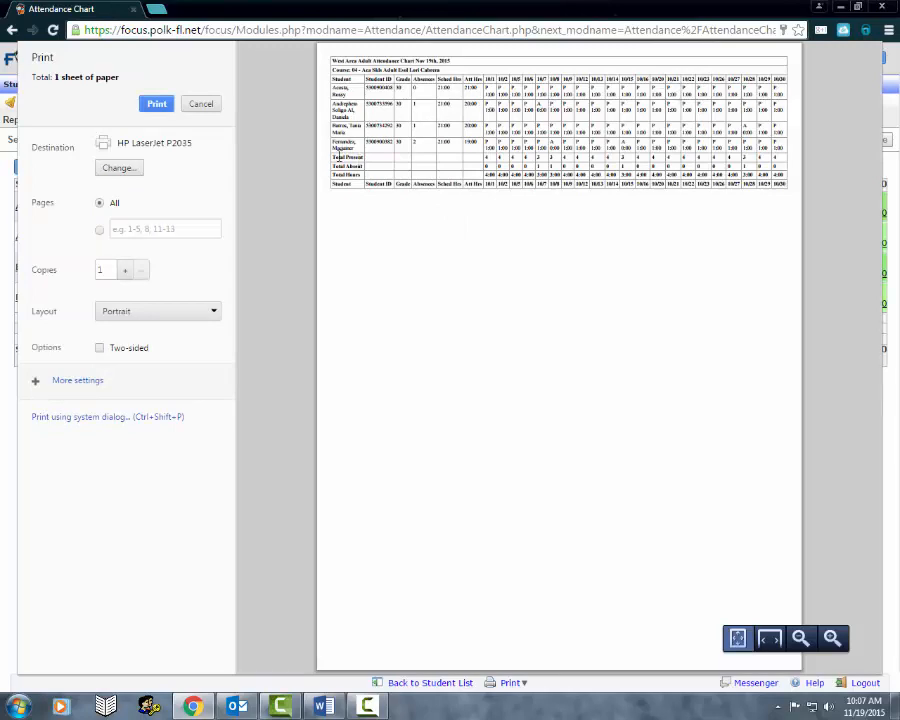
{"action": "left_click", "coordinate": [157, 104]}
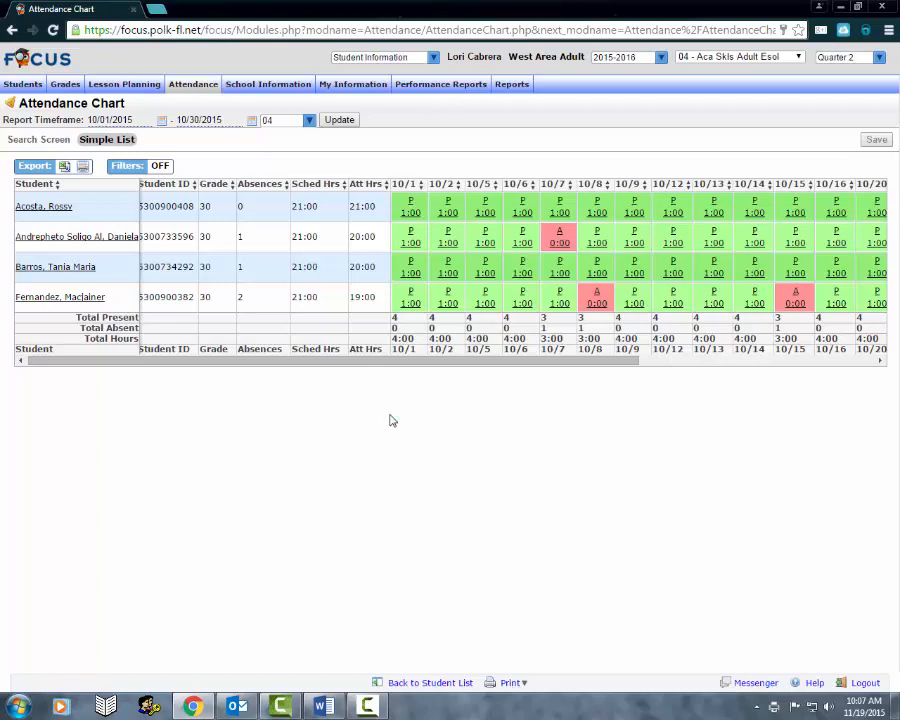
{"action": "left_click_drag", "start_coordinate": [444, 364], "coordinate": [696, 362]}
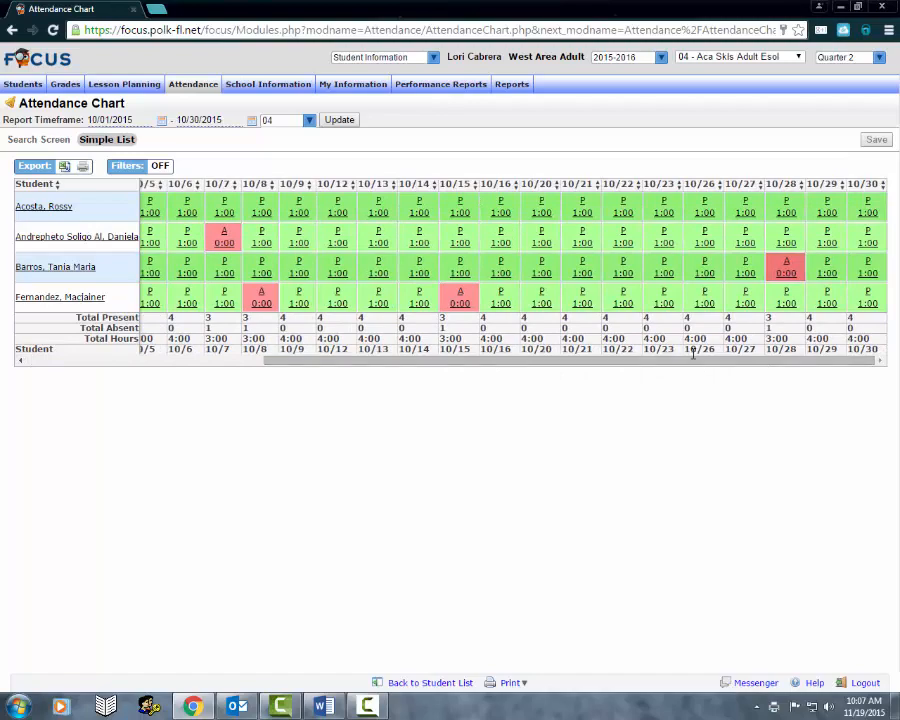